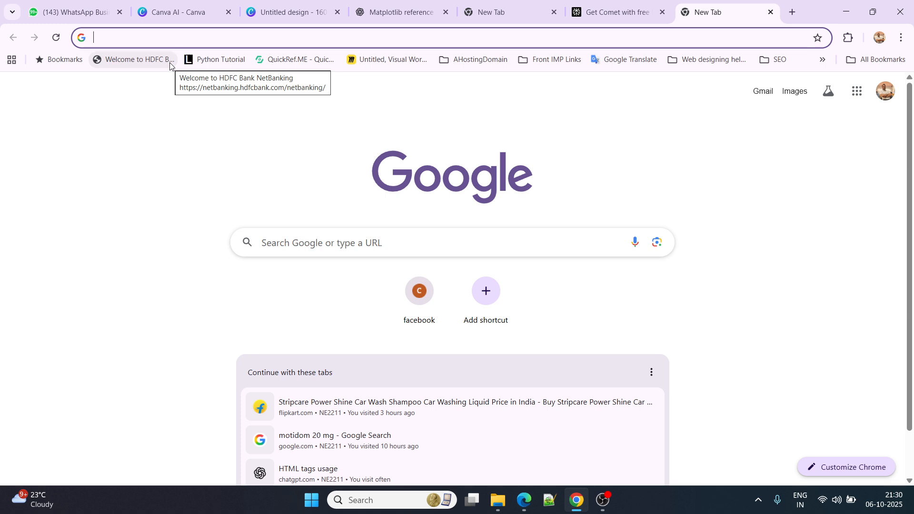
{"action": "type", "text": "vs"}
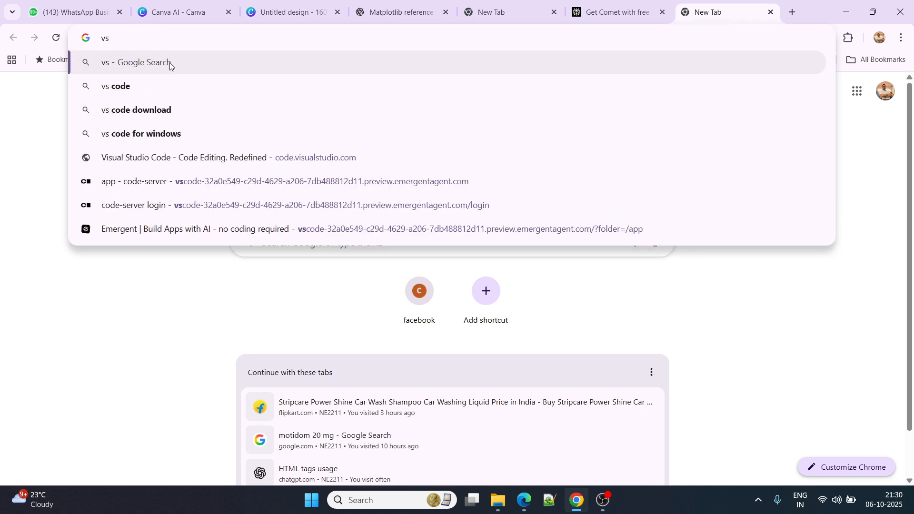
{"action": "type", "text": " code dowen"}
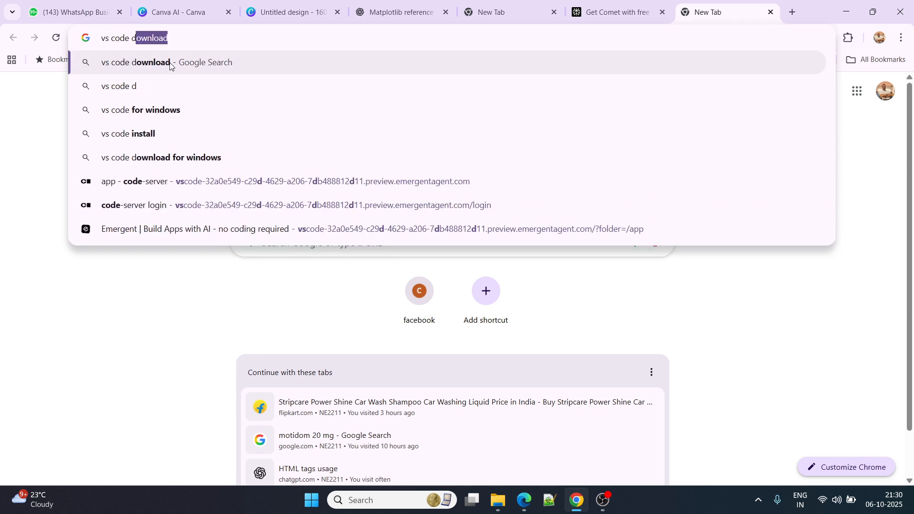
{"action": "key", "text": "BackSpace"}
{"action": "key", "text": "BackSpace"}
{"action": "key", "text": "BackSpace"}
{"action": "key", "text": "BackSpace"}
{"action": "key", "text": "BackSpace"}
{"action": "key", "text": "BackSpace"}
{"action": "key", "text": "BackSpace"}
{"action": "key", "text": "BackSpace"}
{"action": "key", "text": "BackSpace"}
{"action": "key", "text": "BackSpace"}
{"action": "key", "text": "BackSpace"}
{"action": "key", "text": "BackSpace"}
{"action": "key", "text": "BackSpace"}
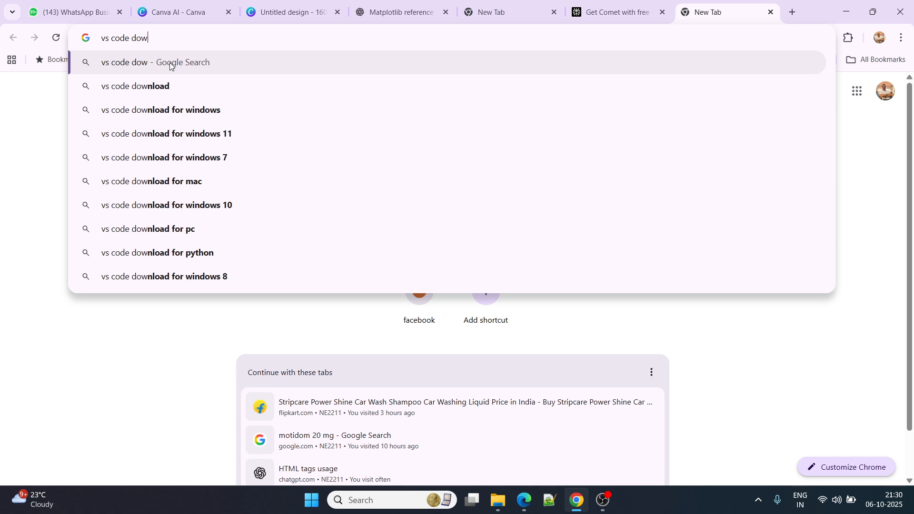
Step: Go to google.com and search for "vs code download"
{"action": "type", "text": "google"}
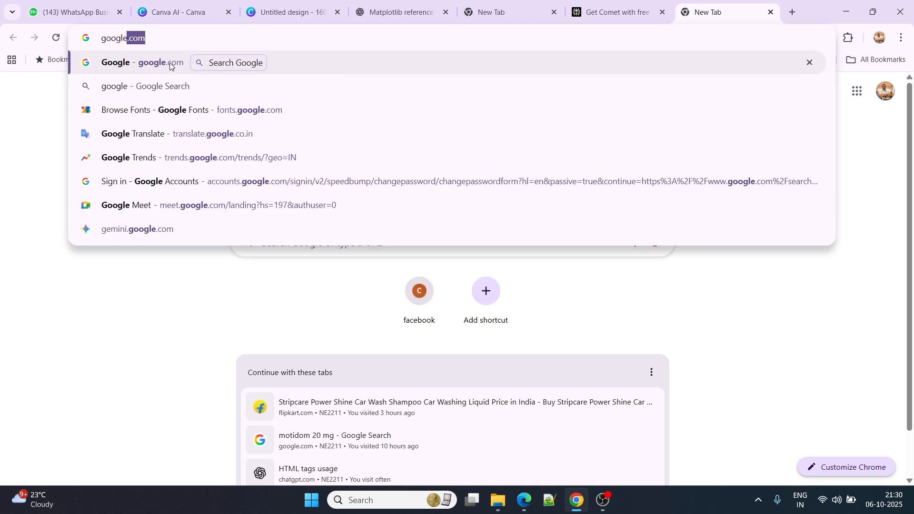
{"action": "left_click", "coordinate": [170, 65]}
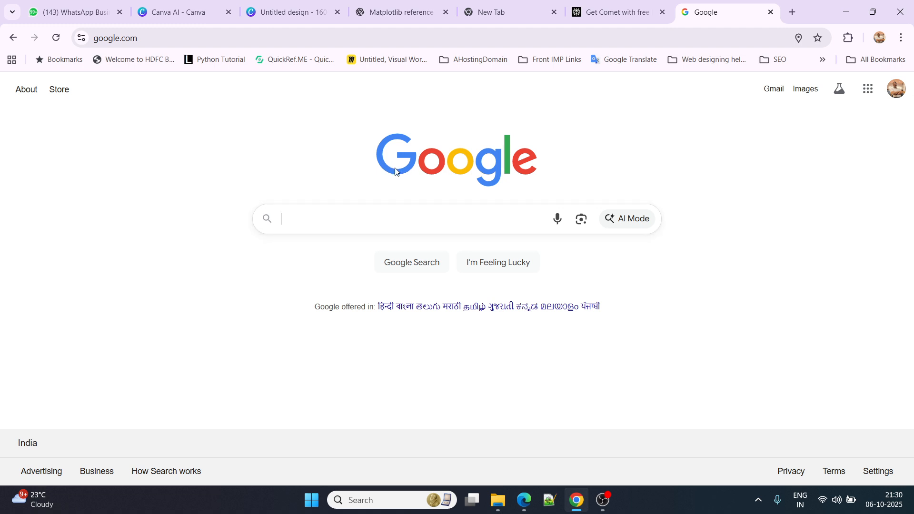
{"action": "type", "text": "vs "}
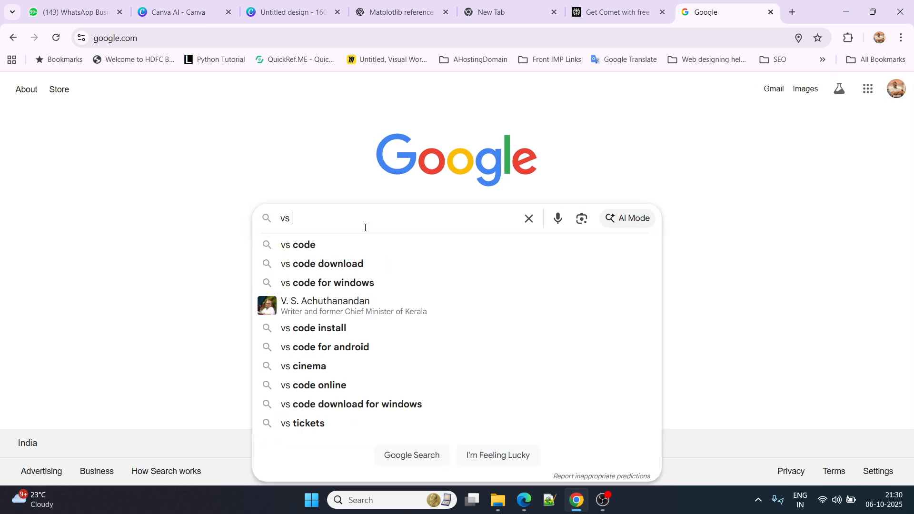
{"action": "type", "text": "code "}
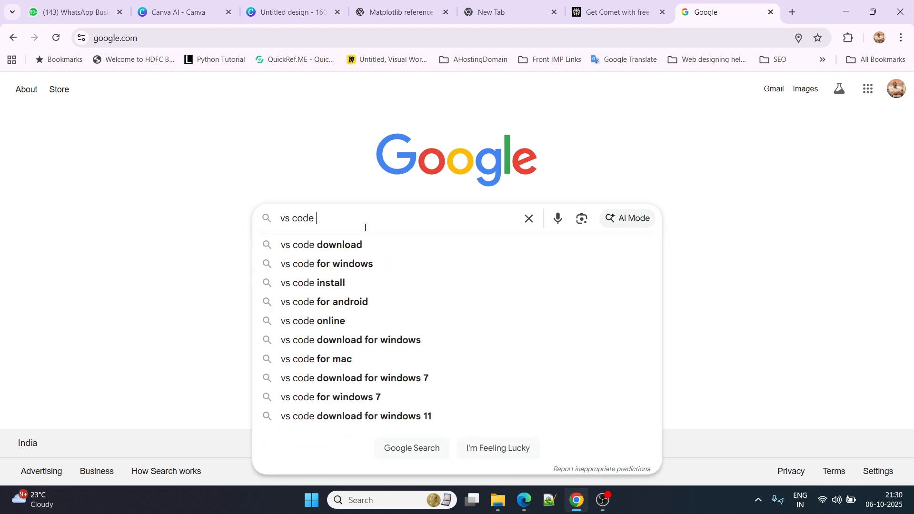
{"action": "type", "text": "dowm"}
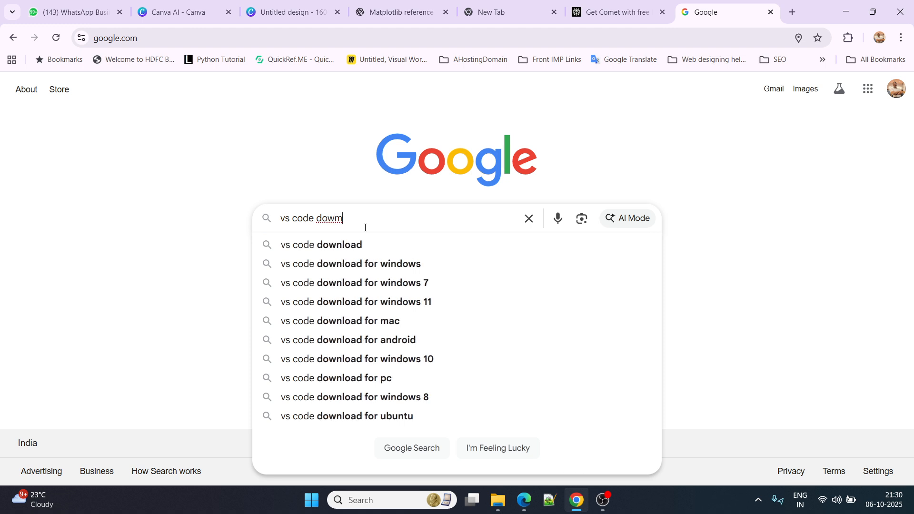
{"action": "type", "text": "load"}
{"action": "key", "text": "Return"}
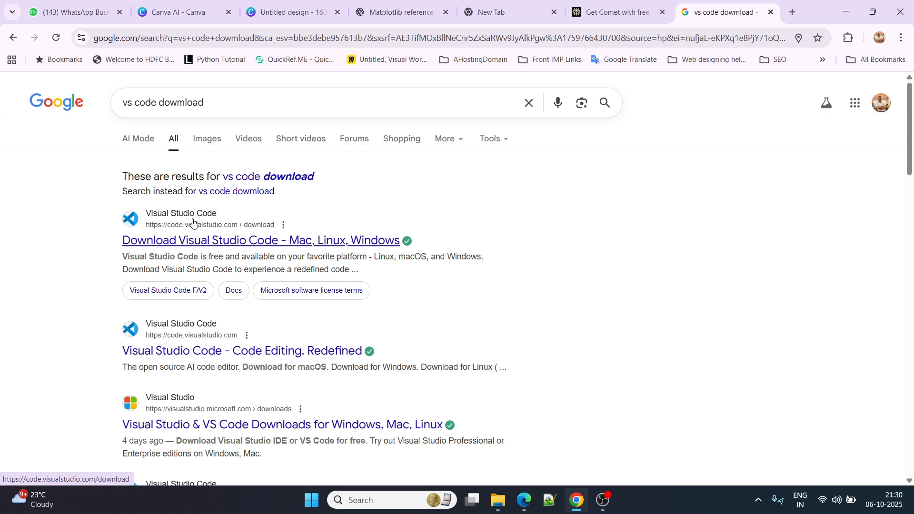
Step: Download the Windows installer from the official Visual Studio Code download page and save it in the Downloads folder
{"action": "left_click", "coordinate": [232, 246]}
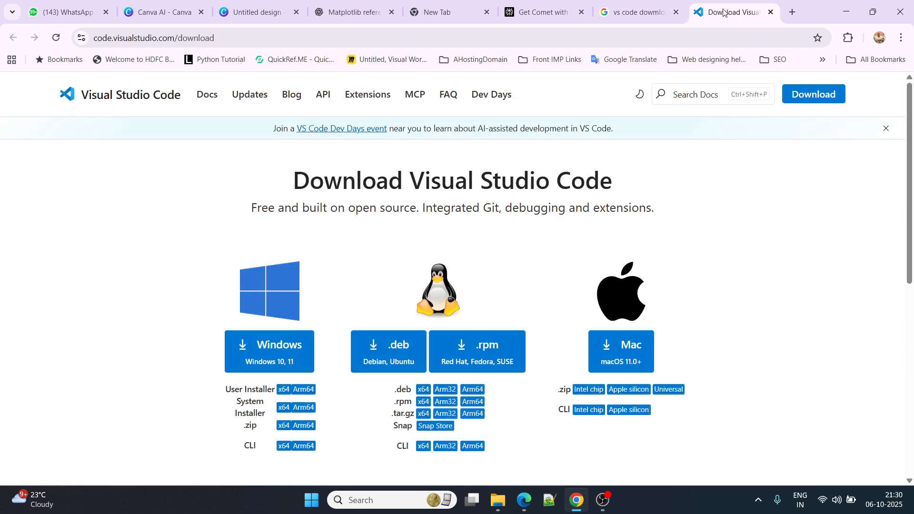
{"action": "scroll", "coordinate": [307, 215], "scroll_direction": "down", "scroll_amount": 4}
{"action": "scroll", "coordinate": [286, 238], "scroll_direction": "up", "scroll_amount": 2}
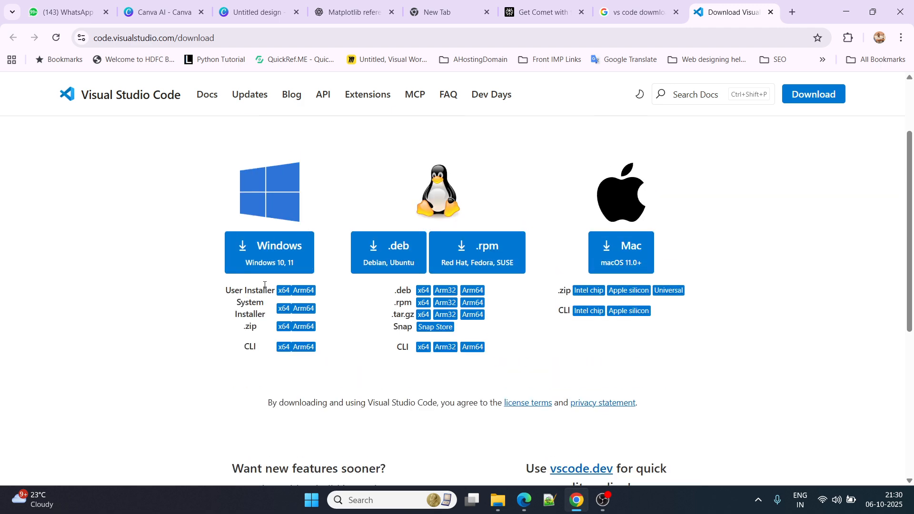
{"action": "left_click", "coordinate": [269, 257]}
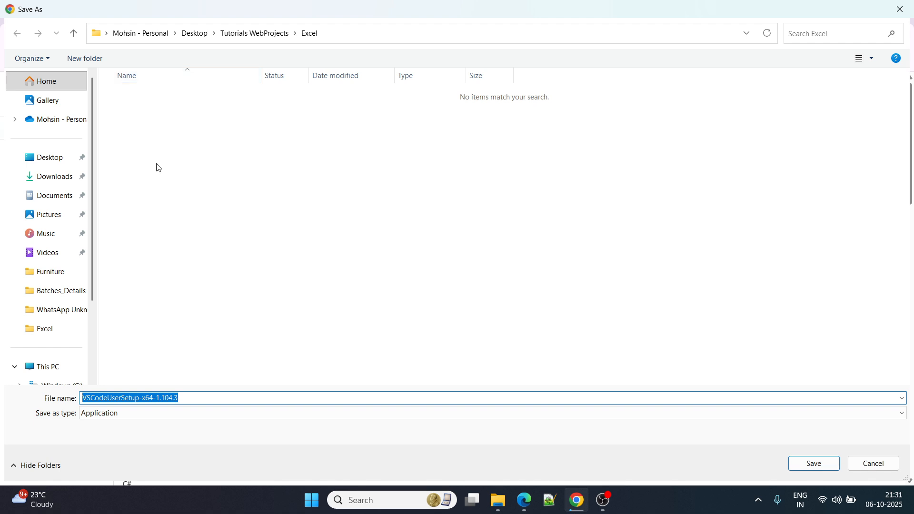
{"action": "left_click", "coordinate": [50, 185]}
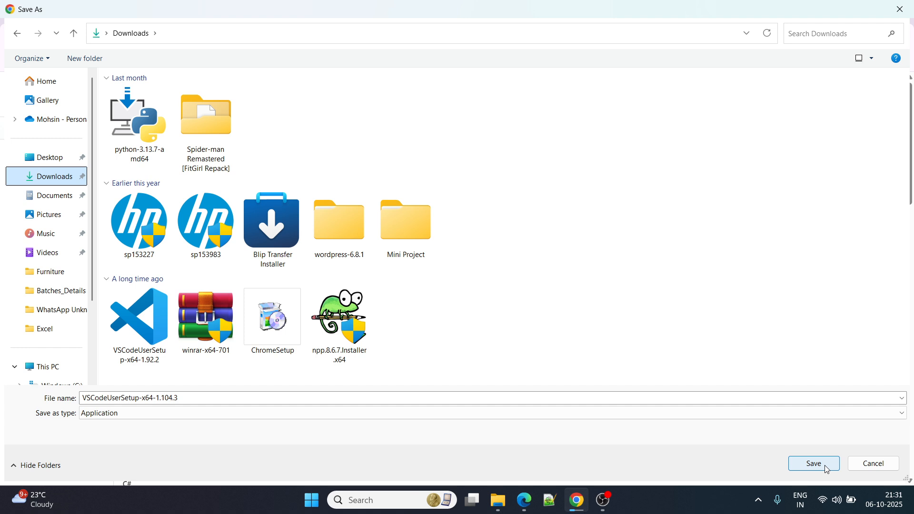
{"action": "left_click", "coordinate": [825, 465]}
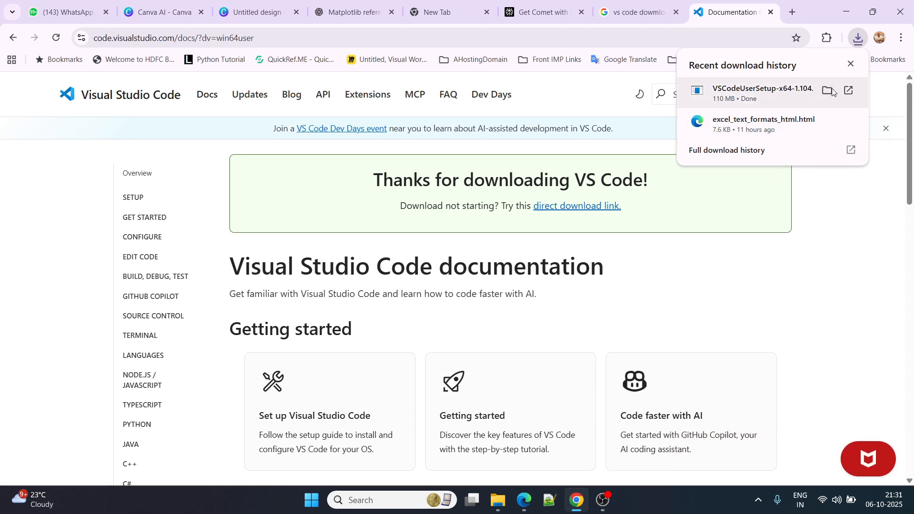
Step: Run VSCodeUserSetup-x64-1.104.3 from the Downloads folder and accept its license agreement
{"action": "left_click", "coordinate": [829, 91]}
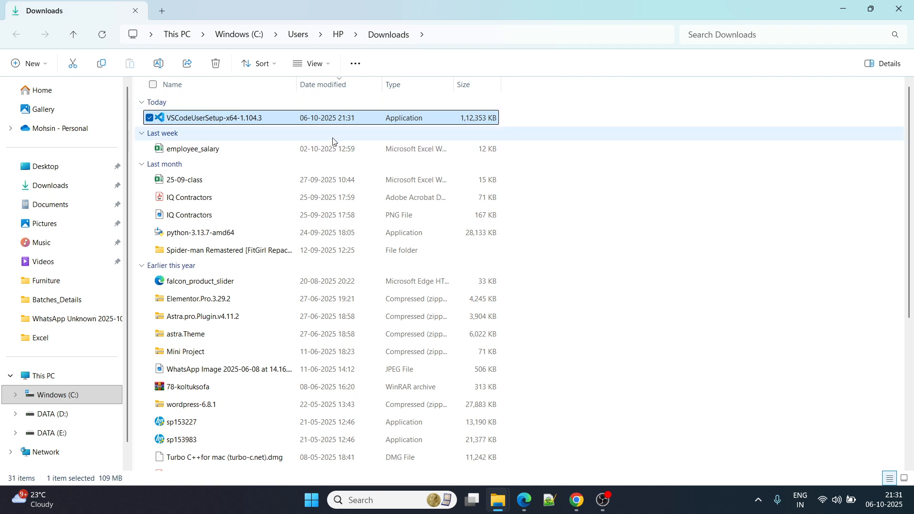
{"action": "double_click", "coordinate": [278, 119]}
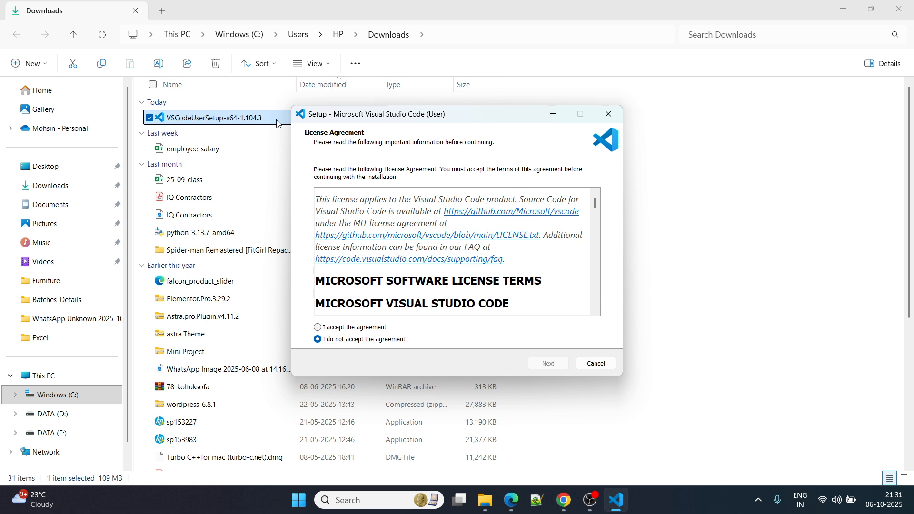
{"action": "left_click", "coordinate": [330, 331]}
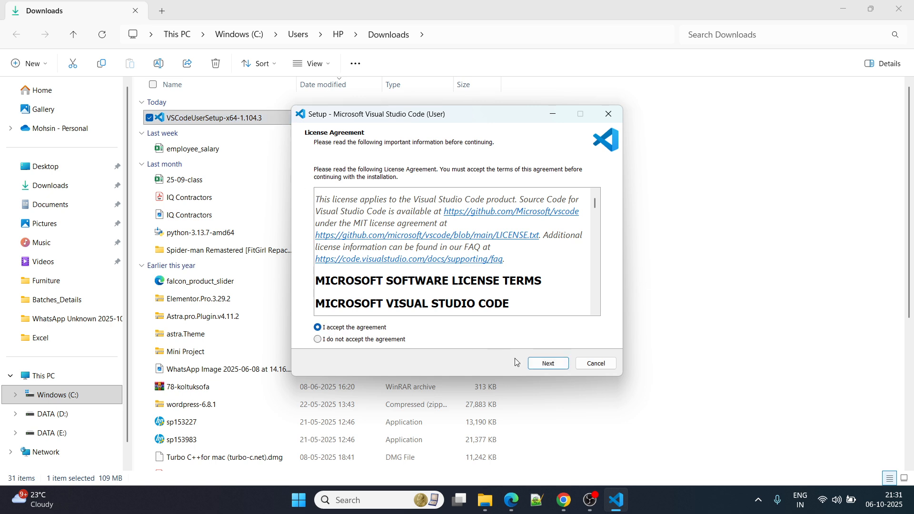
{"action": "left_click", "coordinate": [542, 364]}
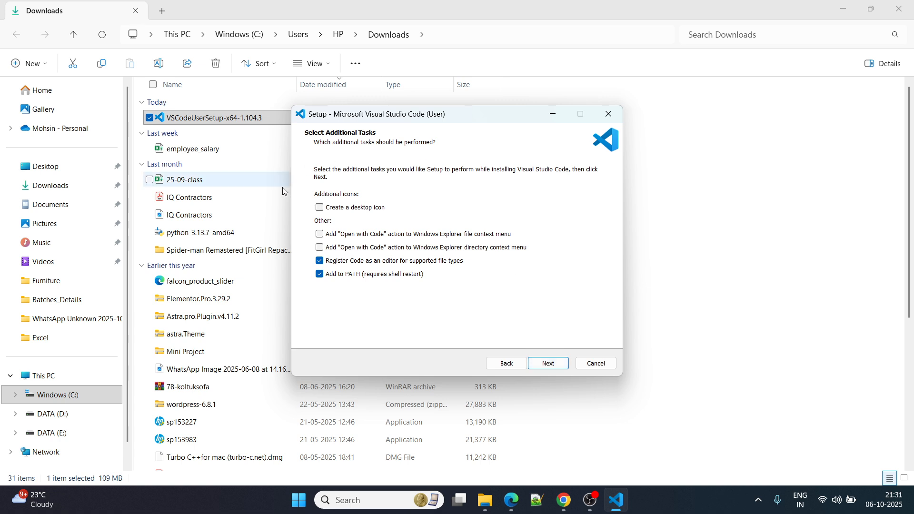
Step: Install Visual Studio Code with the default additional tasks and finish setup with Launch Visual Studio Code enabled
{"action": "left_click", "coordinate": [560, 372]}
{"action": "left_click", "coordinate": [549, 364]}
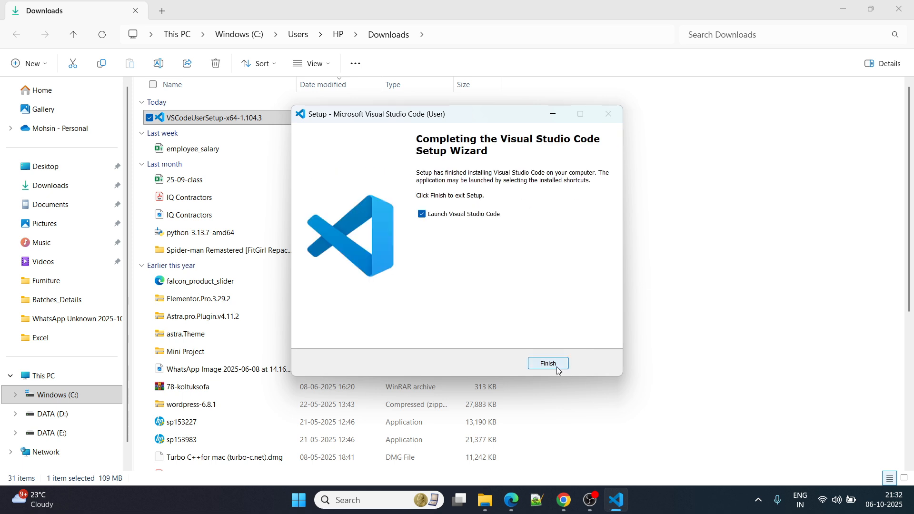
{"action": "left_click", "coordinate": [548, 363]}
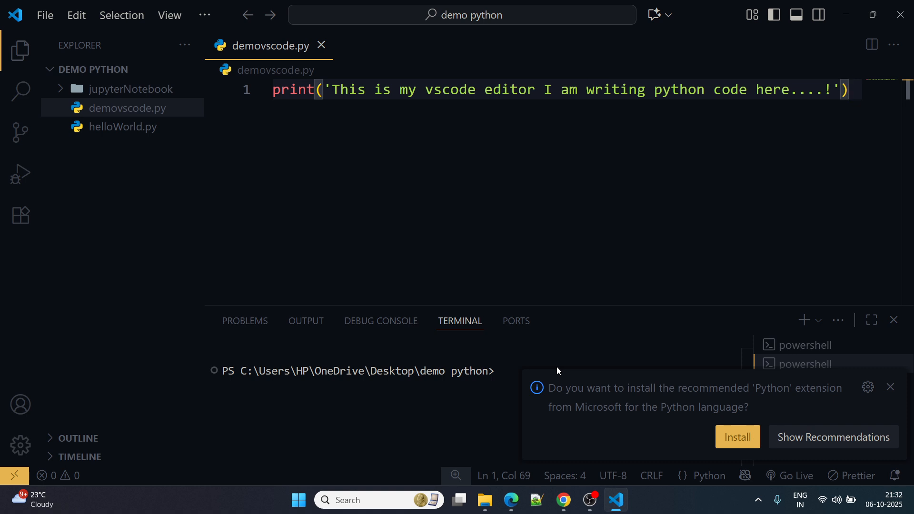
Step: Open the "python learning" folder from the Desktop as the workspace and open its basics.py file
{"action": "left_click", "coordinate": [45, 21]}
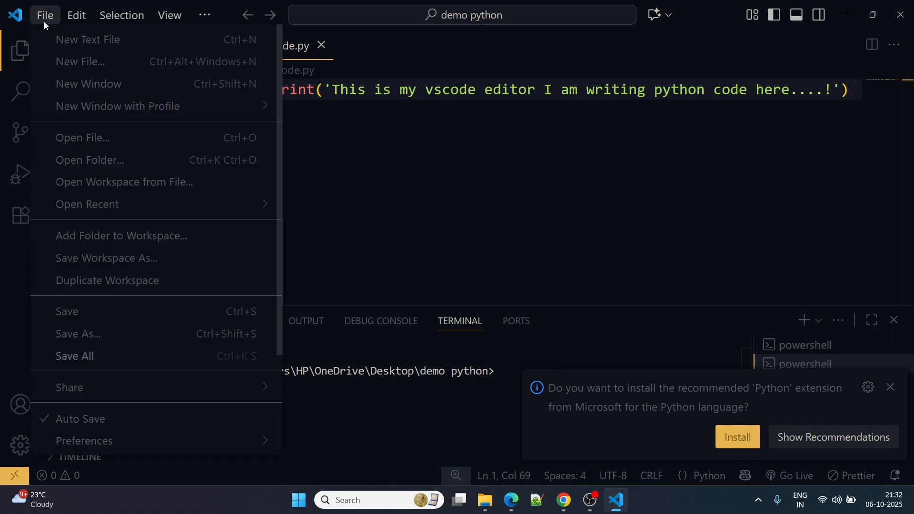
{"action": "left_click", "coordinate": [67, 157]}
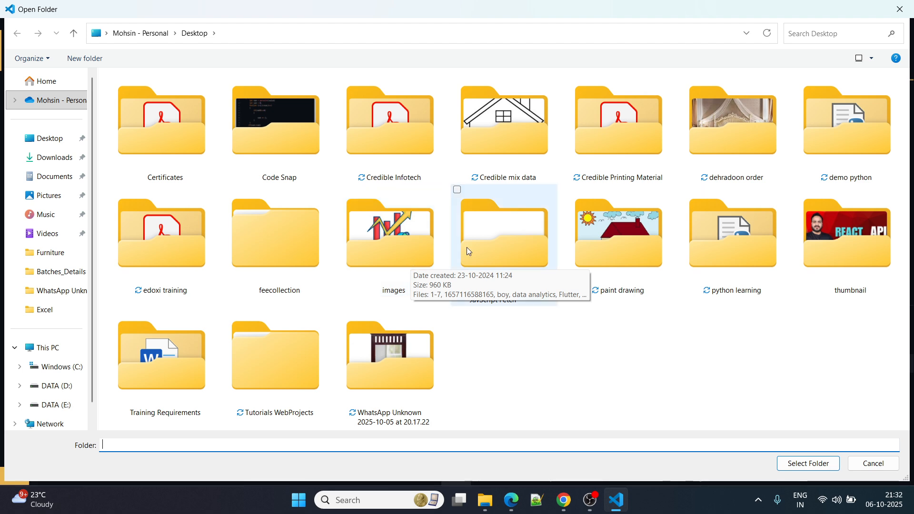
{"action": "left_click", "coordinate": [735, 243]}
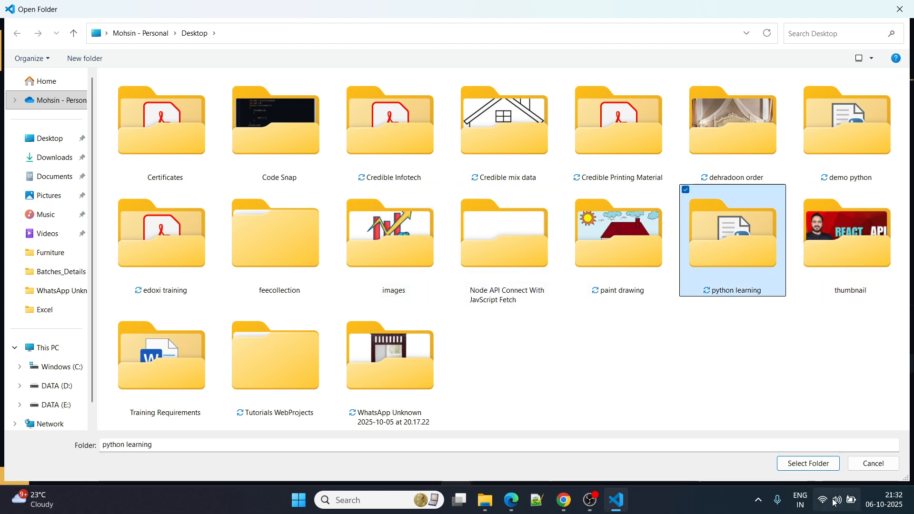
{"action": "left_click", "coordinate": [815, 464]}
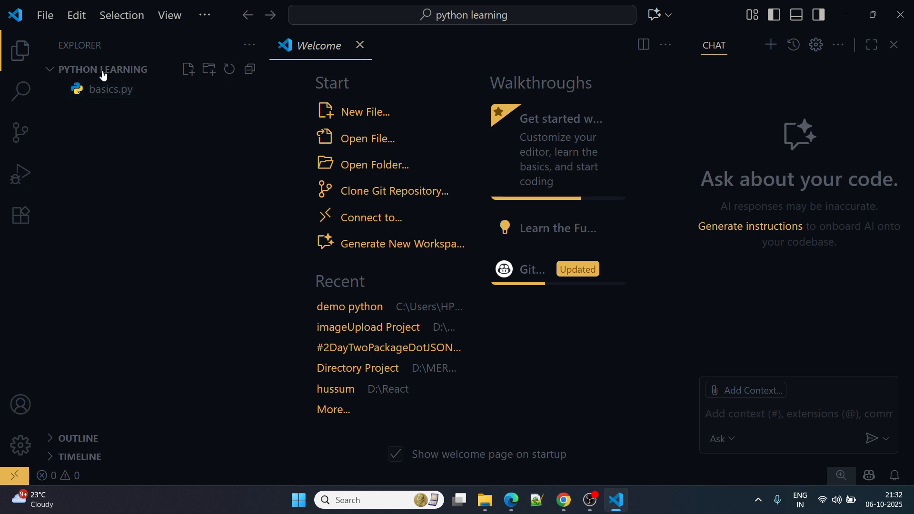
{"action": "left_click", "coordinate": [100, 90]}
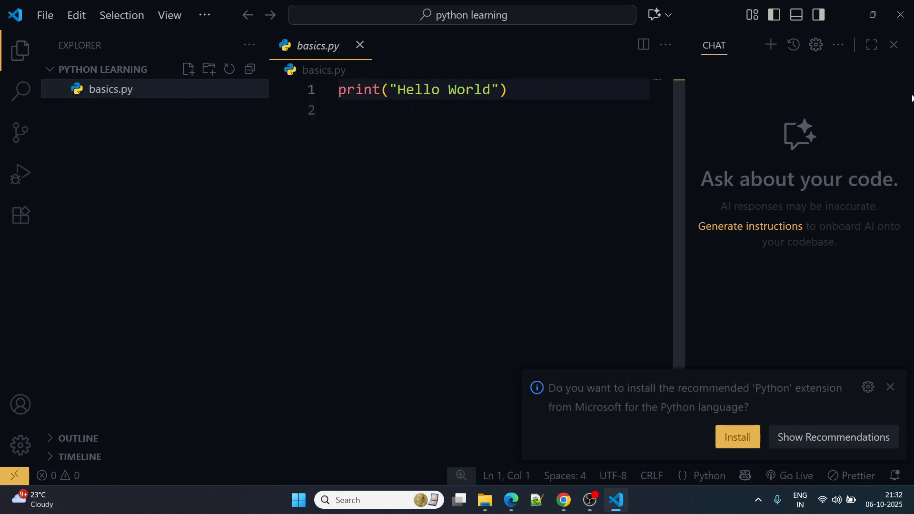
Step: Declutter the workspace by closing Chat, narrowing the Explorer sidebar and dismissing the Python extension recommendation
{"action": "left_click", "coordinate": [894, 45]}
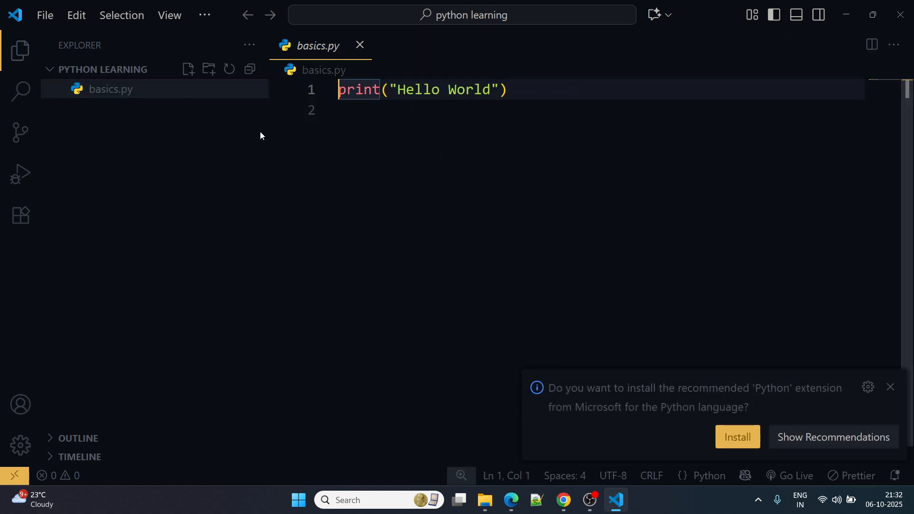
{"action": "left_click_drag", "start_coordinate": [268, 118], "coordinate": [190, 119]}
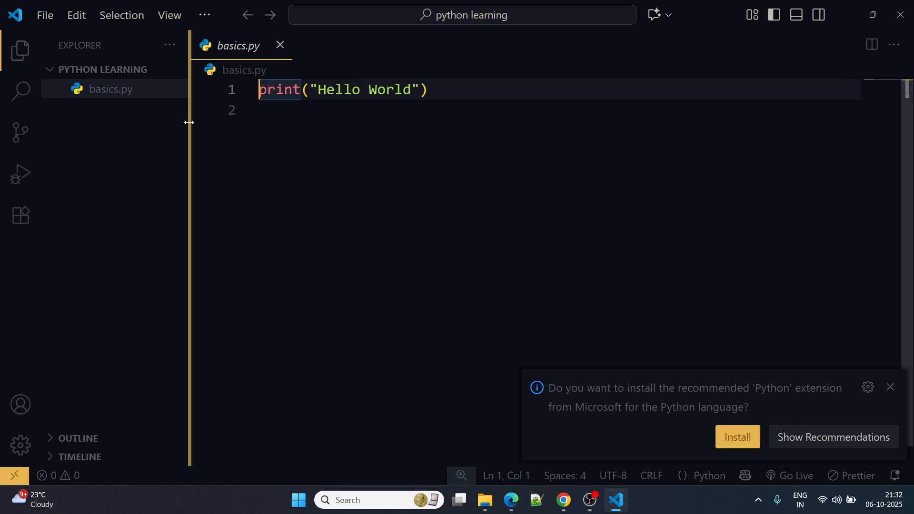
{"action": "left_click", "coordinate": [889, 387]}
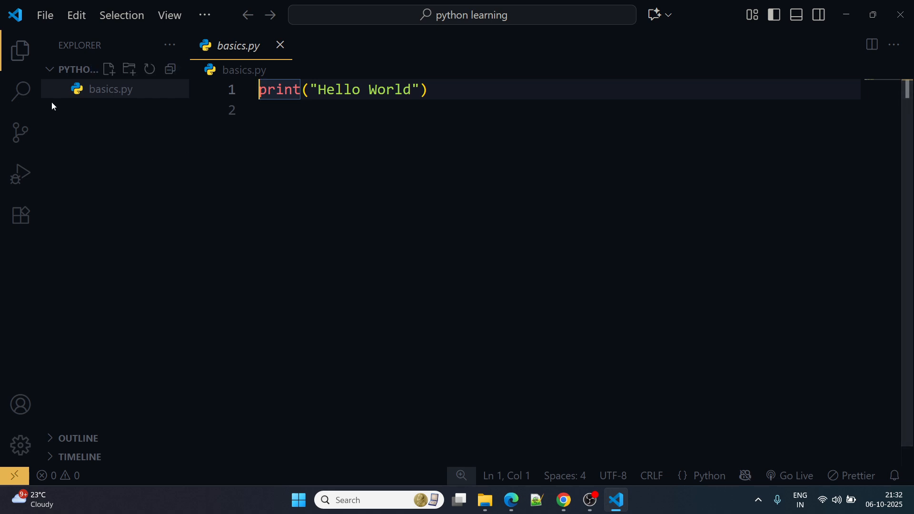
Step: Widen the Extensions view and look through the installed and recommended extensions
{"action": "left_click", "coordinate": [18, 223]}
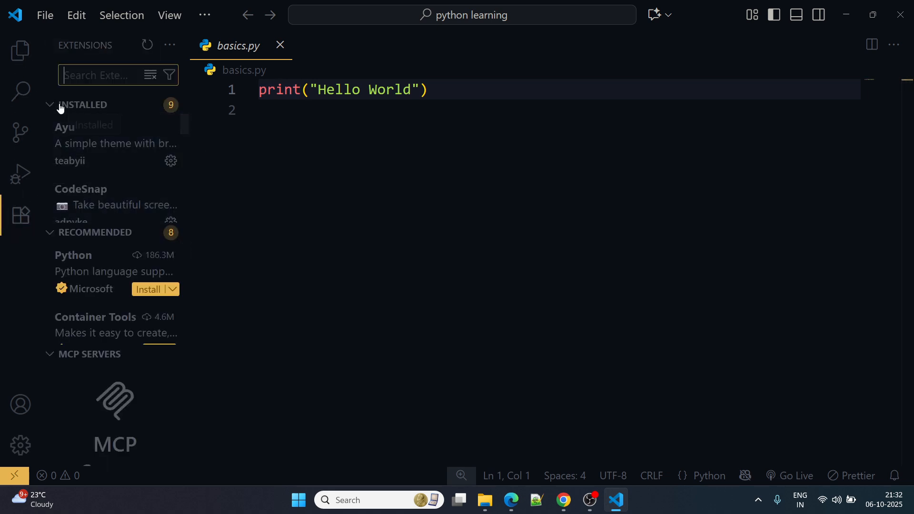
{"action": "left_click_drag", "start_coordinate": [187, 119], "coordinate": [187, 117]}
{"action": "left_click_drag", "start_coordinate": [187, 157], "coordinate": [477, 165]}
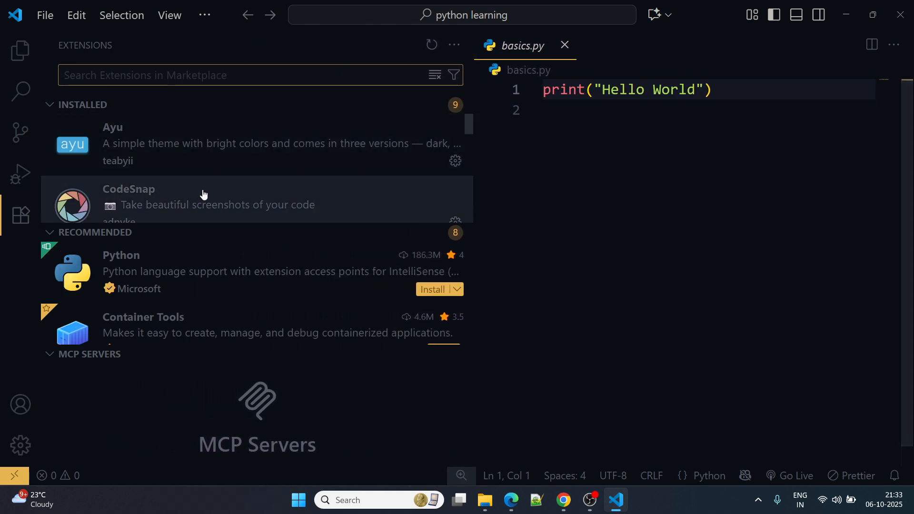
{"action": "mouse_move", "coordinate": [161, 198]}
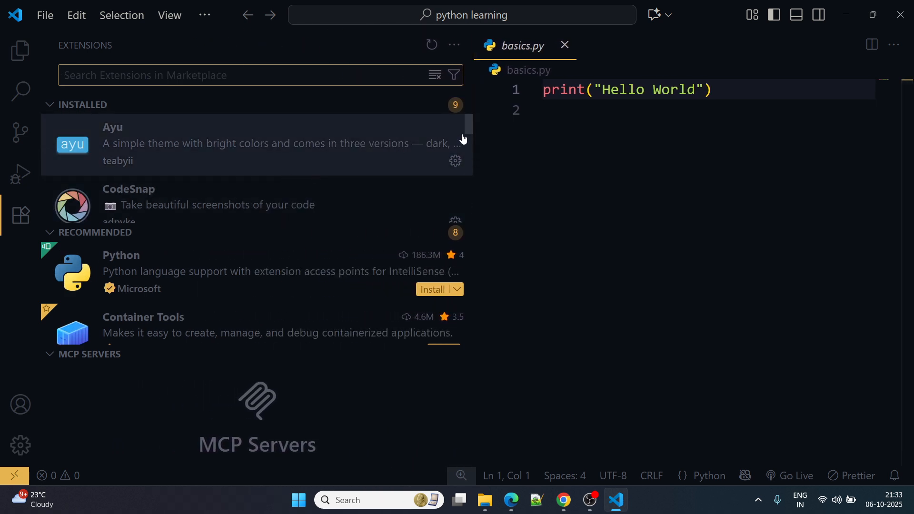
{"action": "left_click_drag", "start_coordinate": [469, 124], "coordinate": [470, 141]}
{"action": "left_click_drag", "start_coordinate": [470, 145], "coordinate": [471, 148]}
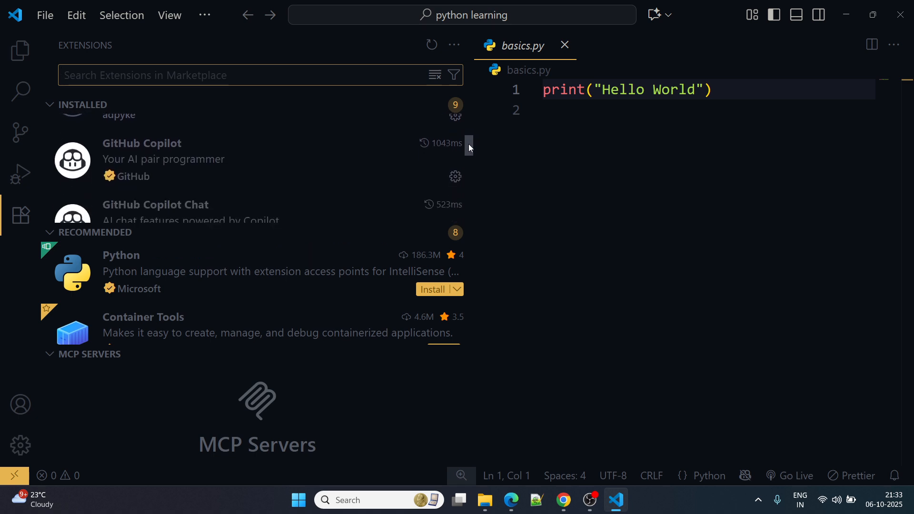
{"action": "left_click_drag", "start_coordinate": [471, 148], "coordinate": [471, 168]}
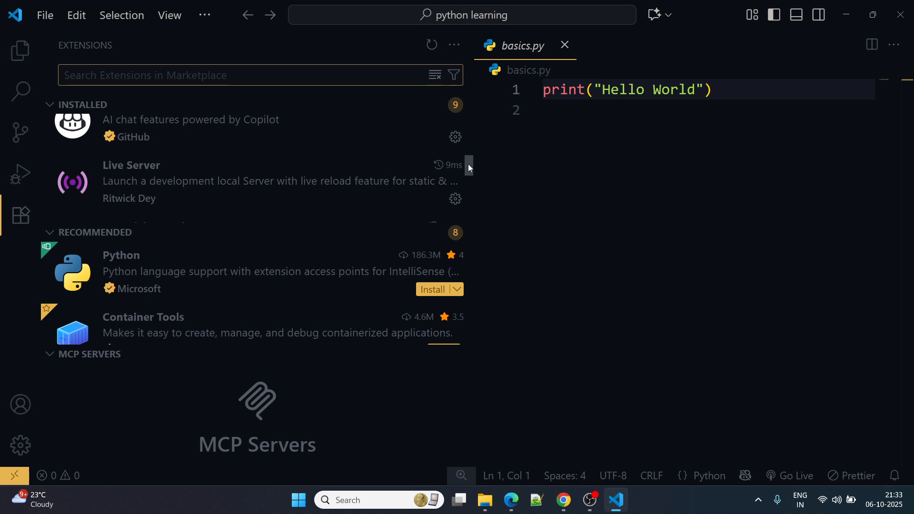
{"action": "left_click_drag", "start_coordinate": [470, 168], "coordinate": [471, 185]}
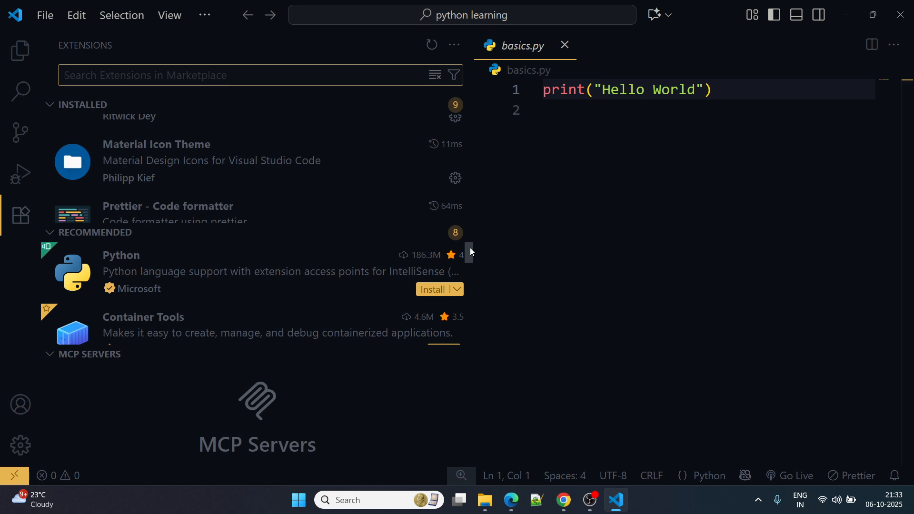
{"action": "scroll", "coordinate": [470, 250], "scroll_direction": "down", "scroll_amount": 1}
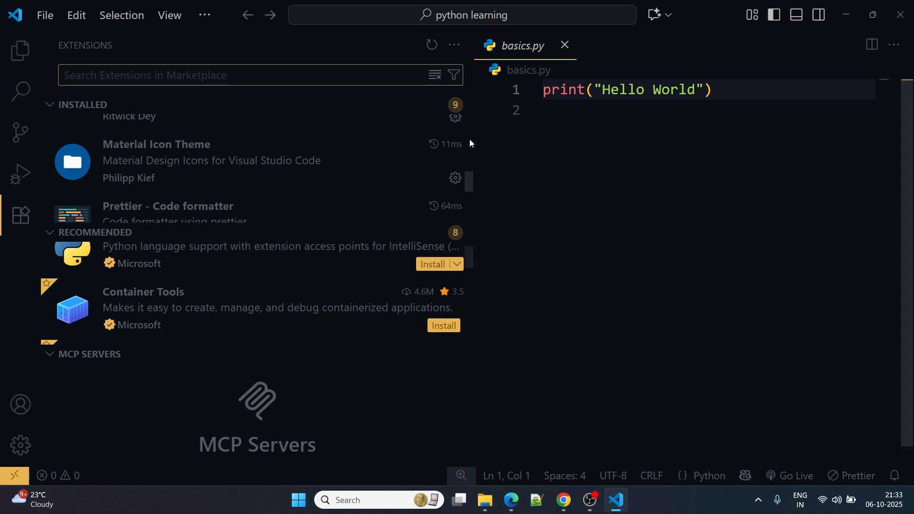
Step: Review the rest of the installed extensions down to Tailwind CSS IntelliSense, then return the installed and recommended lists to their first entries
{"action": "left_click_drag", "start_coordinate": [473, 175], "coordinate": [472, 192]}
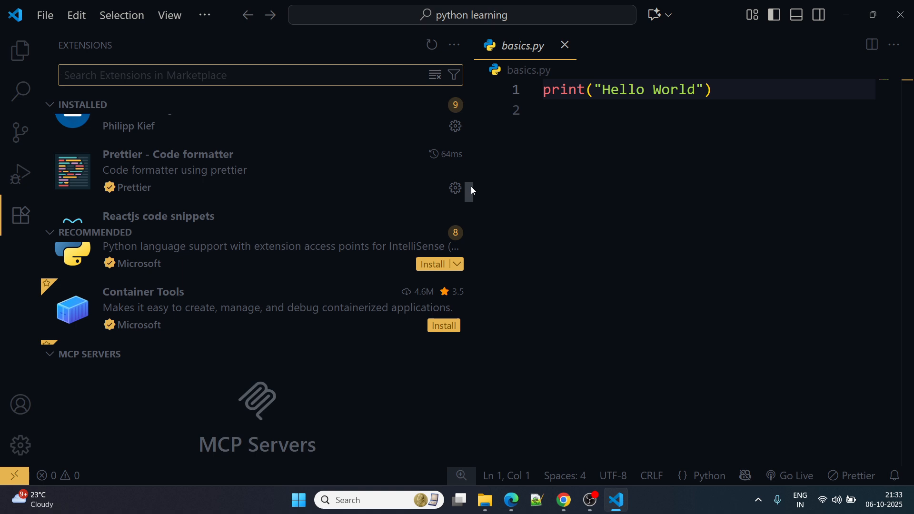
{"action": "left_click_drag", "start_coordinate": [472, 191], "coordinate": [473, 203]}
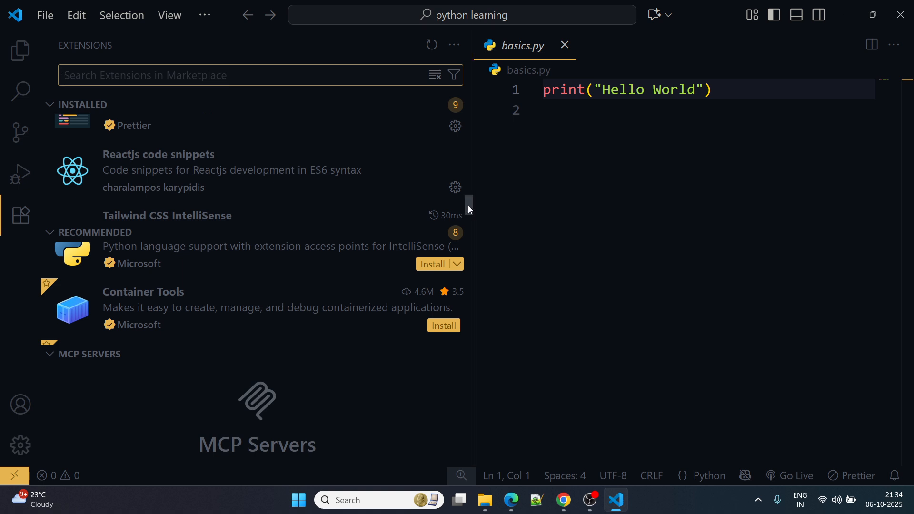
{"action": "left_click_drag", "start_coordinate": [469, 207], "coordinate": [469, 216]}
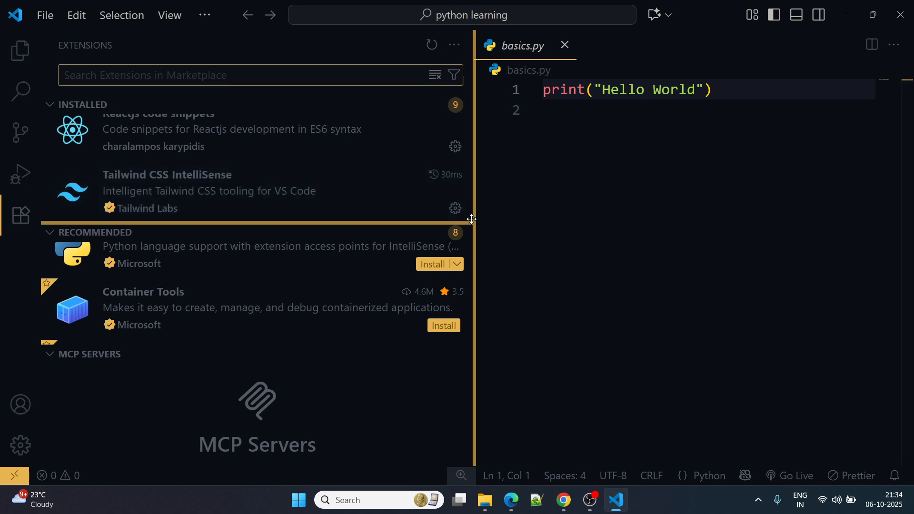
{"action": "left_click_drag", "start_coordinate": [471, 211], "coordinate": [481, 118]}
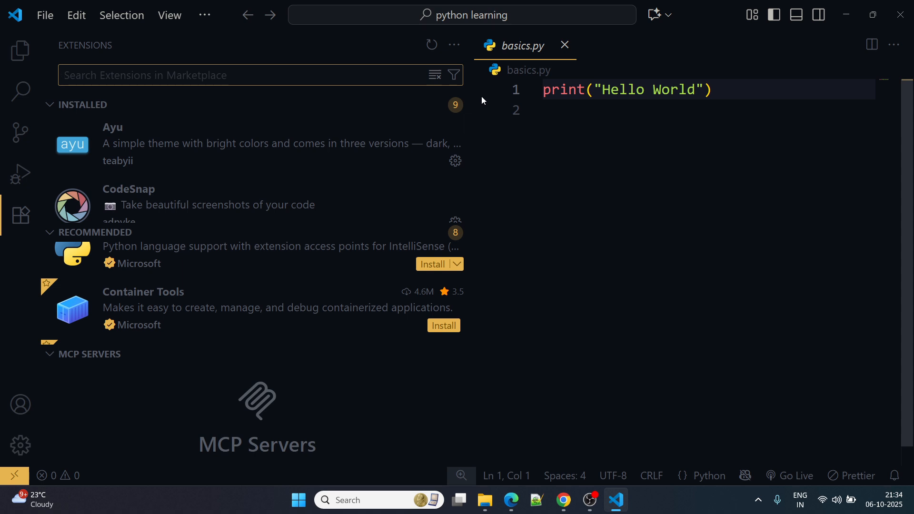
{"action": "mouse_move", "coordinate": [285, 259]}
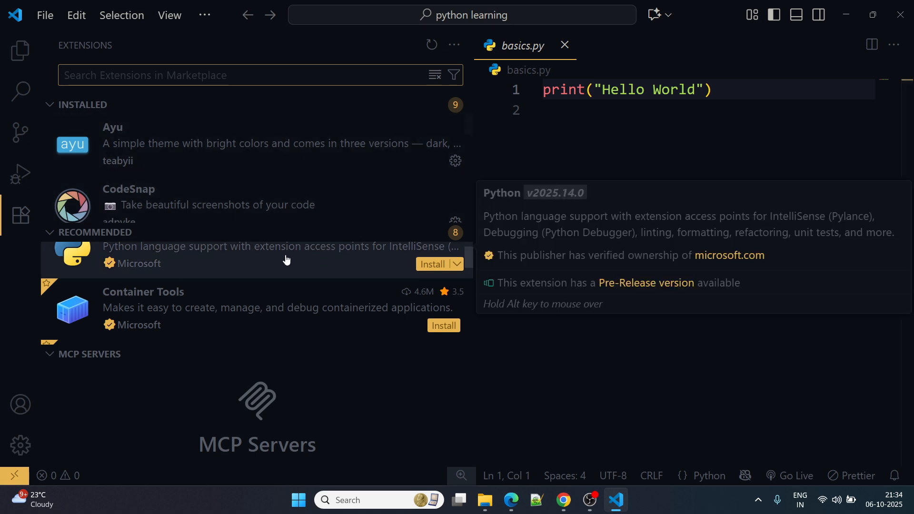
{"action": "left_click_drag", "start_coordinate": [469, 256], "coordinate": [484, 219]}
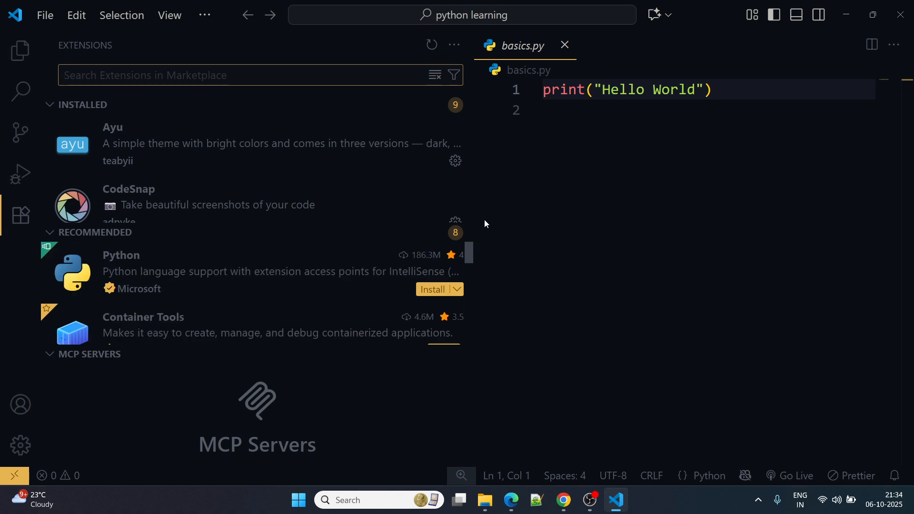
Step: Look through the marketplace extensions found for "python" and narrow the Extensions view to give the editor more room
{"action": "left_click", "coordinate": [188, 74]}
{"action": "type", "text": "python"}
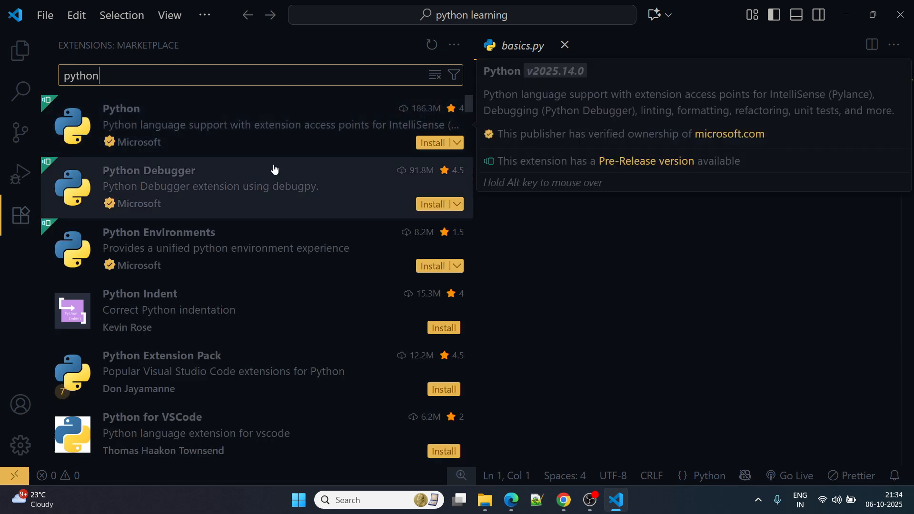
{"action": "mouse_move", "coordinate": [165, 132]}
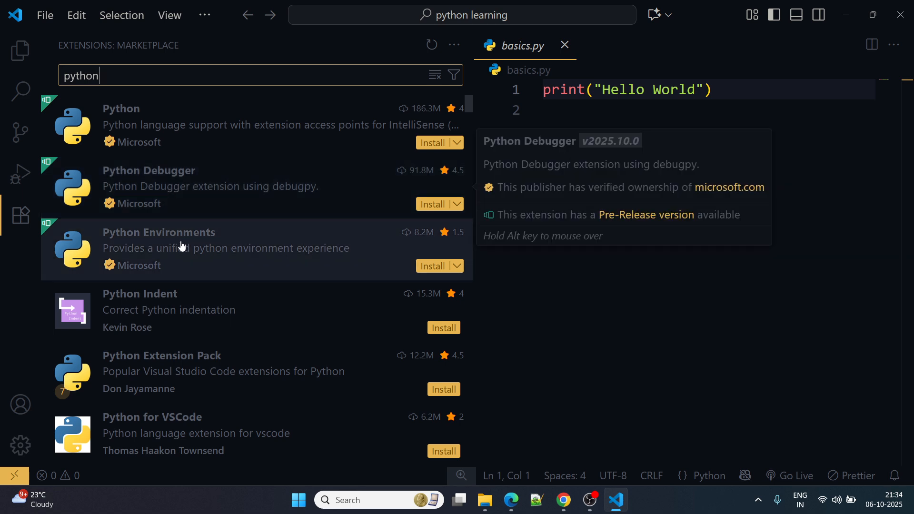
{"action": "mouse_move", "coordinate": [170, 245]}
{"action": "scroll", "coordinate": [180, 250], "scroll_direction": "down", "scroll_amount": 1}
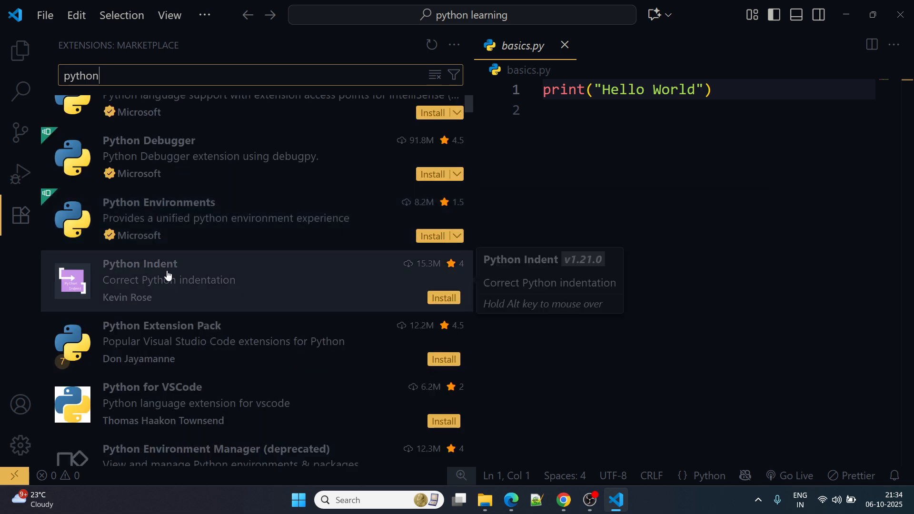
{"action": "scroll", "coordinate": [171, 269], "scroll_direction": "down", "scroll_amount": 2}
{"action": "mouse_move", "coordinate": [167, 315]}
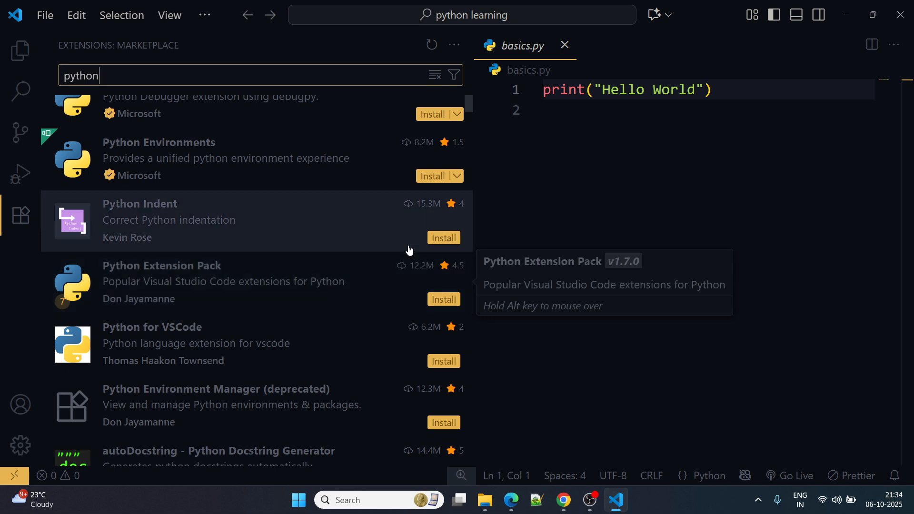
{"action": "left_click_drag", "start_coordinate": [474, 230], "coordinate": [326, 247]}
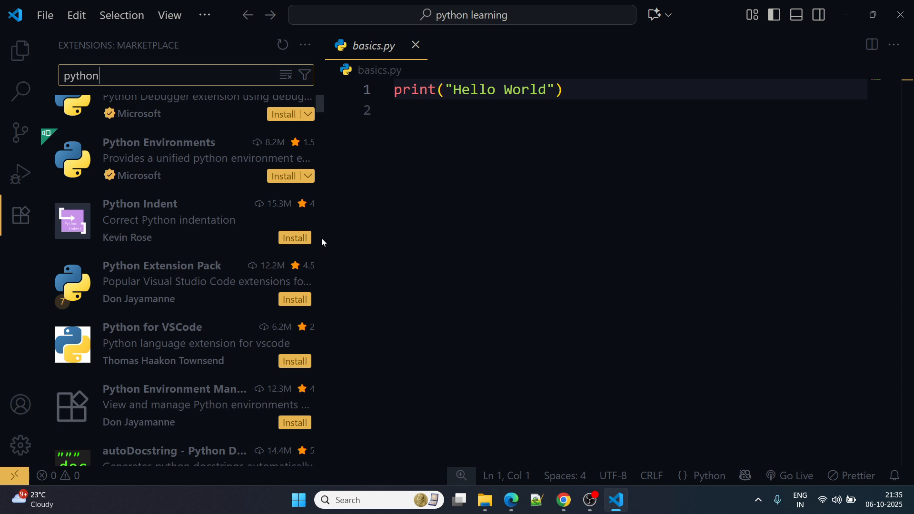
{"action": "key", "text": "alt"}
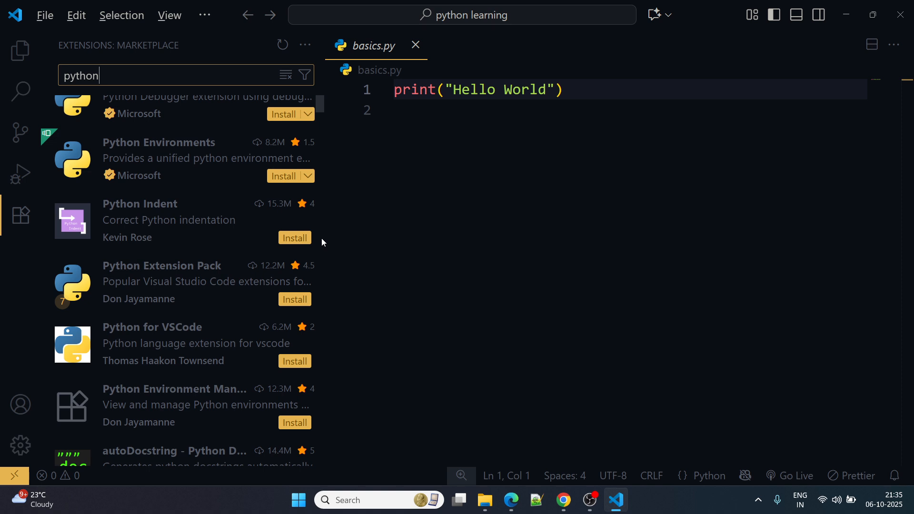